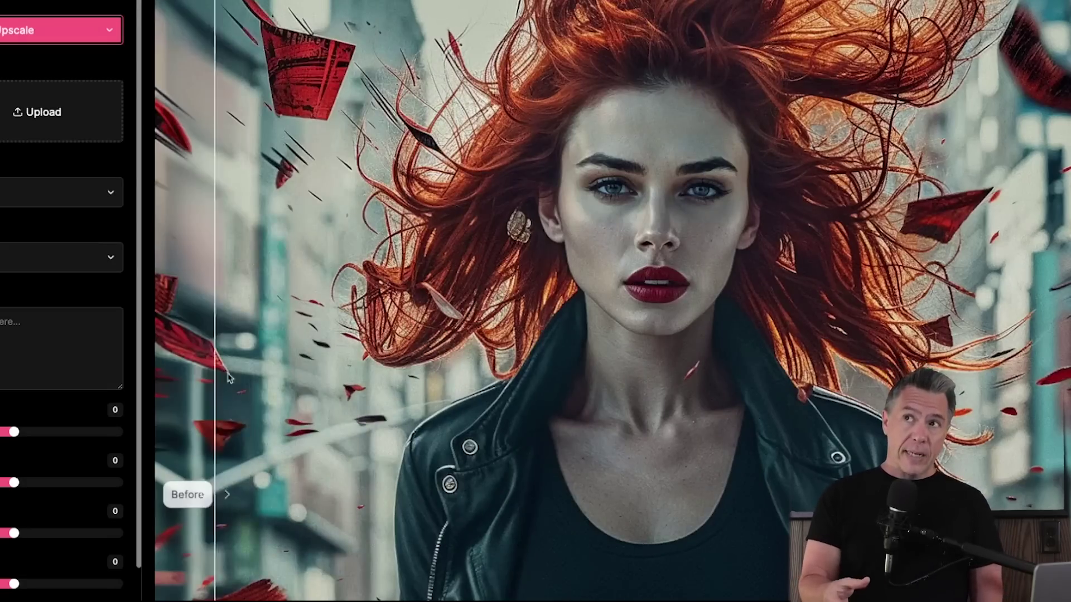
# Compare the enhanced portrait against its original with the before/after slider
pyautogui.moveTo(228, 379); pyautogui.dragTo(299, 403)
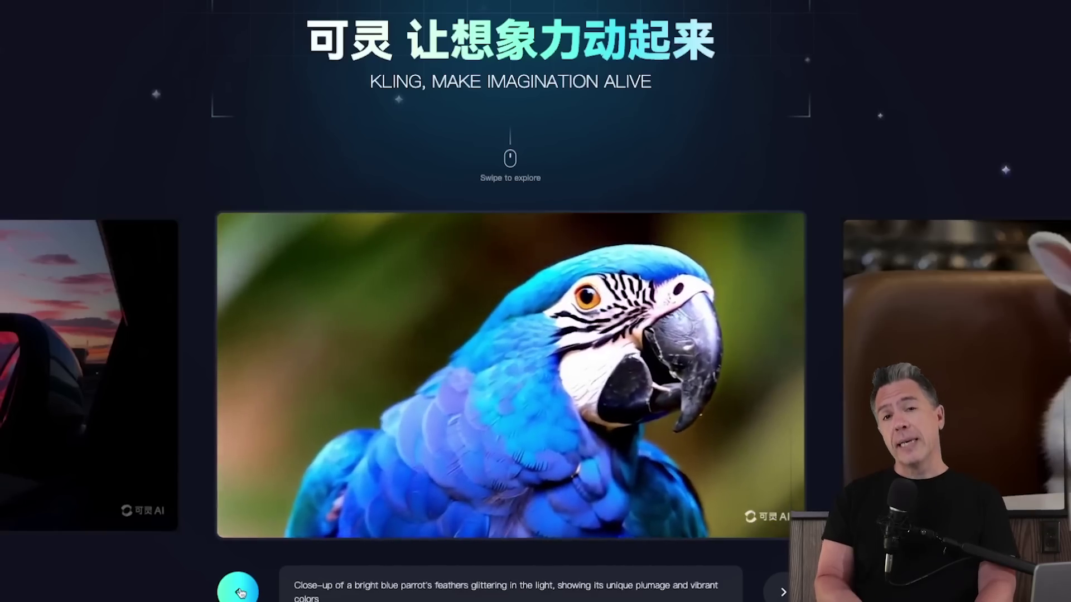
# Step the Kling showcase carousel back to the car-mirror sunset clip
pyautogui.click(240, 591)
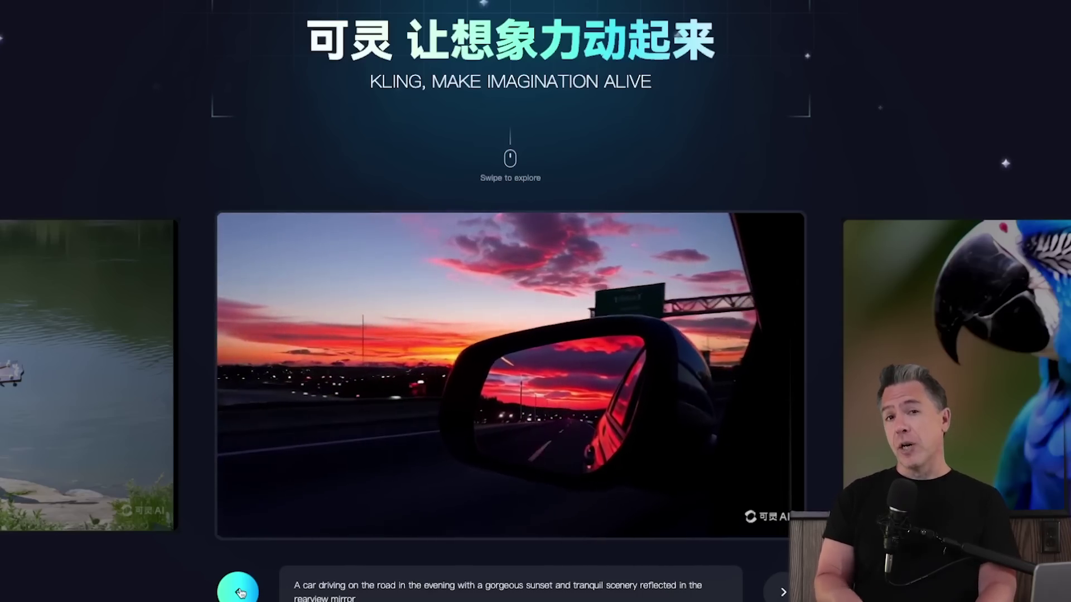
# Step the Kling showcase back to the panda video and scroll further down the page
pyautogui.click(240, 591)
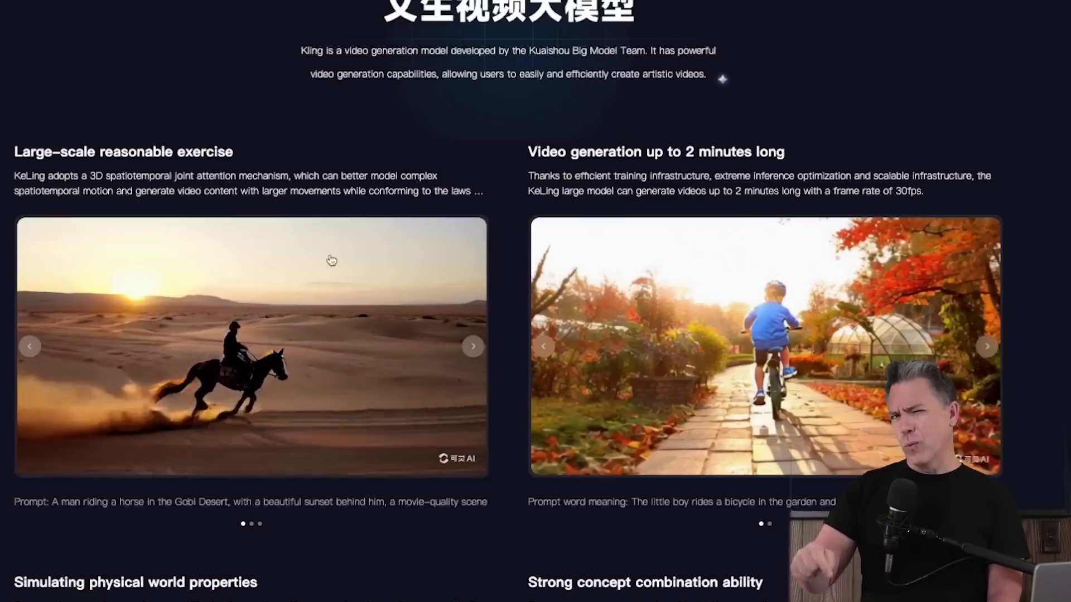
pyautogui.scroll(-4, 639, 406)
# Scroll down to the LTX Studio storyboard showing the boy, the girl and the blue house
pyautogui.scroll(-6, 639, 406)
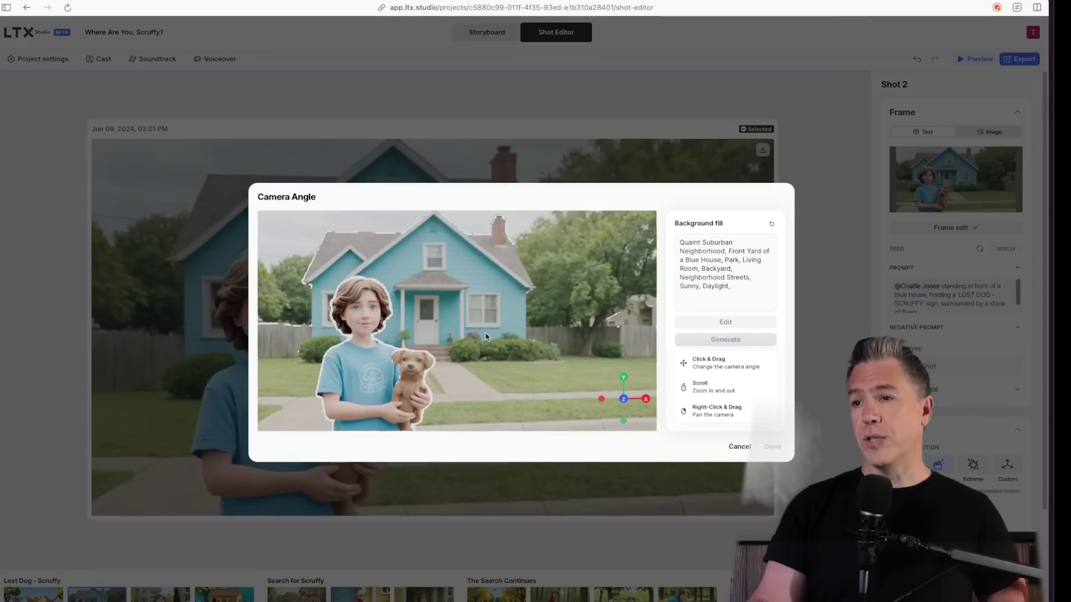
# Rotate Shot 2's Camera Angle preview to a slightly different perspective
pyautogui.moveTo(445, 324)
pyautogui.mouseDown()
pyautogui.moveTo(476, 314)
pyautogui.moveTo(430, 318)
pyautogui.mouseUp()
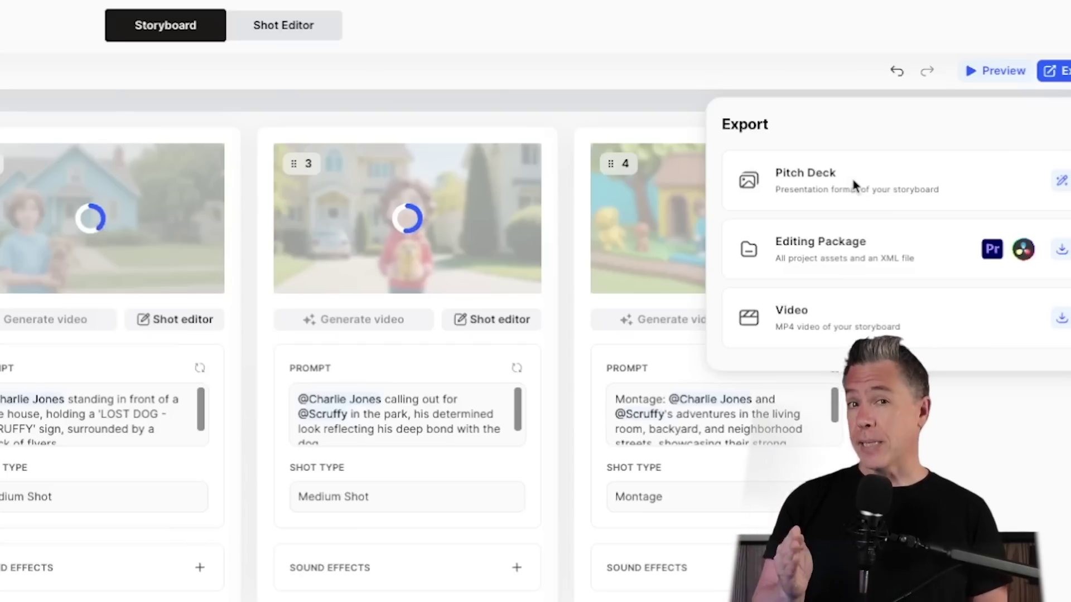
# Choose Pitch Deck in the Export panel to build the Movie Pitch Deck
pyautogui.click(852, 179)
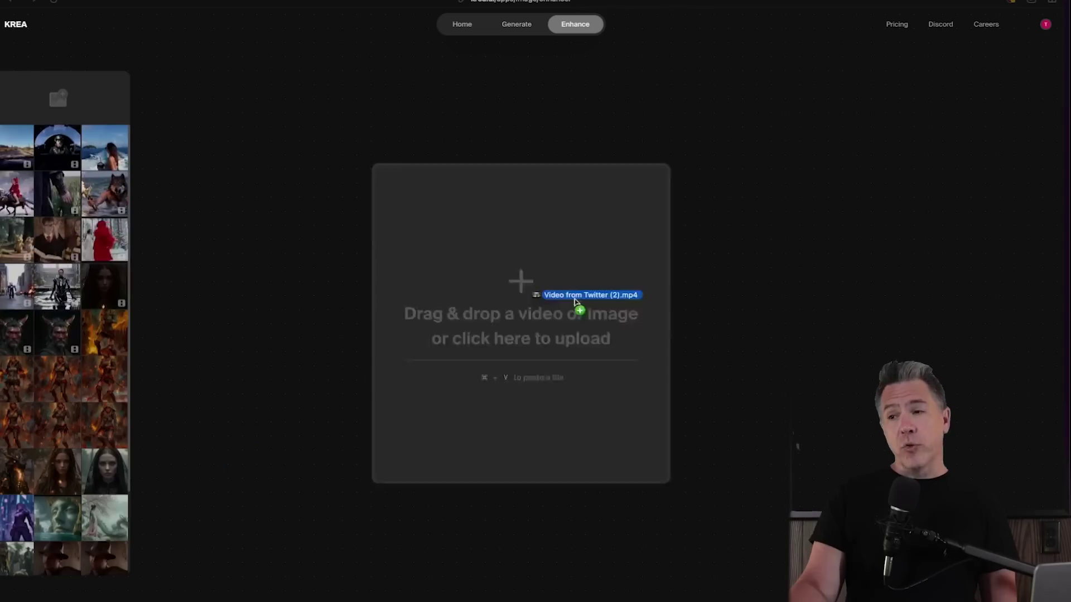
# Drop the Kling clip of the armoured woman in water into Krea Enhancer's upload box
pyautogui.moveTo(574, 306); pyautogui.dragTo(565, 325)
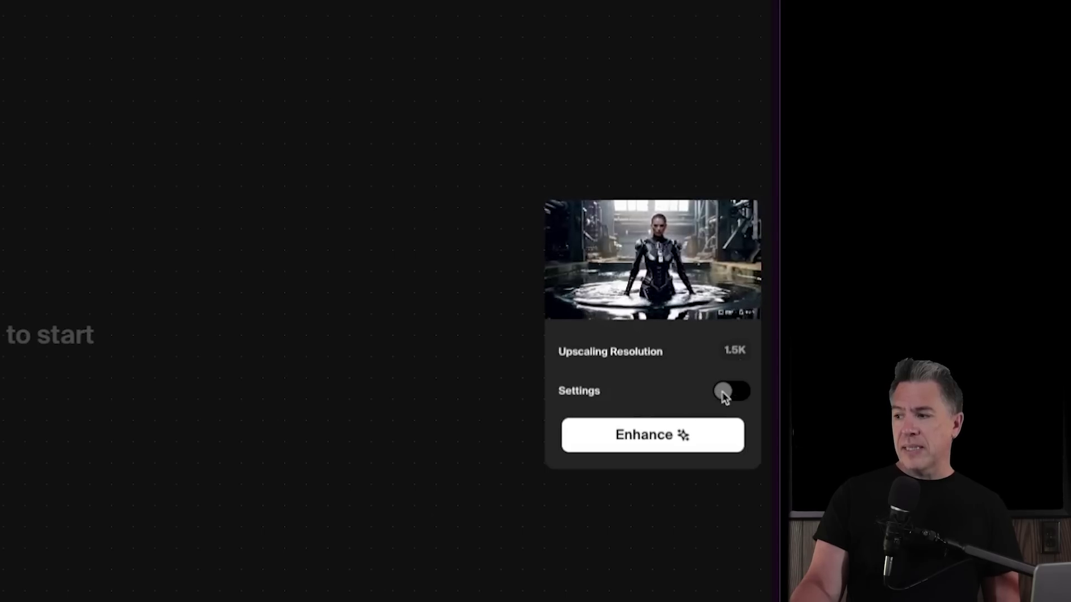
# Show the enhancement settings, review the auto-generated prompt, keep Cinematic style, then compare enhanced versus original
pyautogui.click(724, 393)
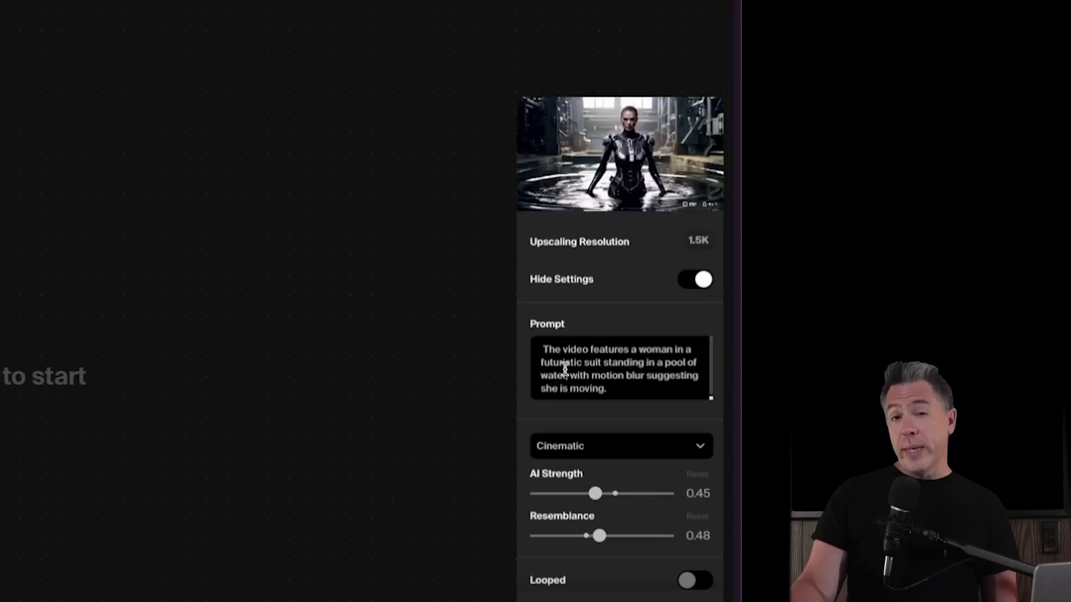
pyautogui.click(547, 350)
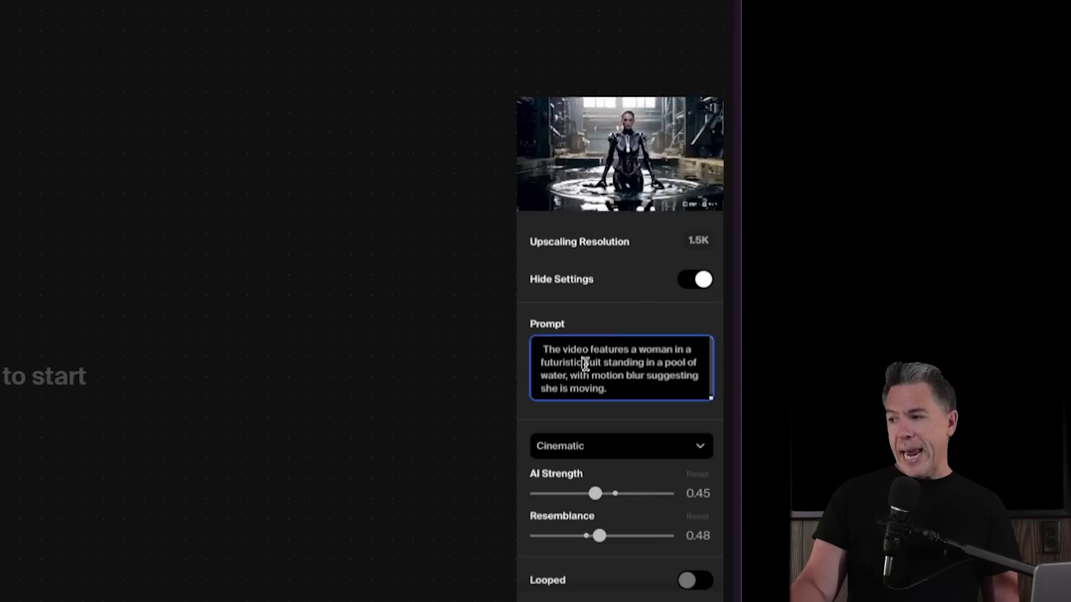
pyautogui.moveTo(608, 389); pyautogui.dragTo(547, 344)
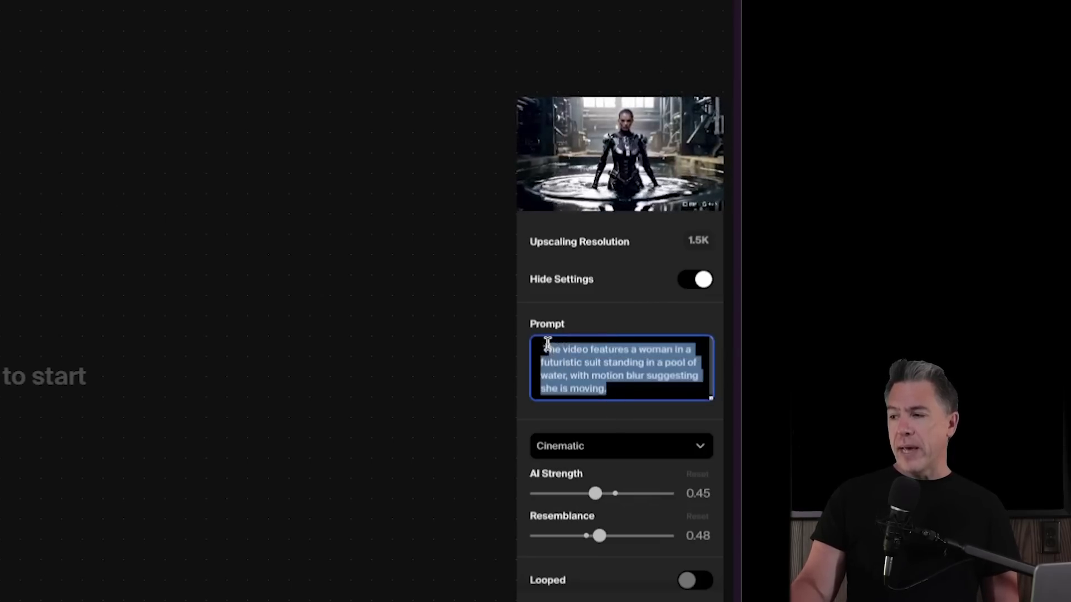
pyautogui.click(563, 381)
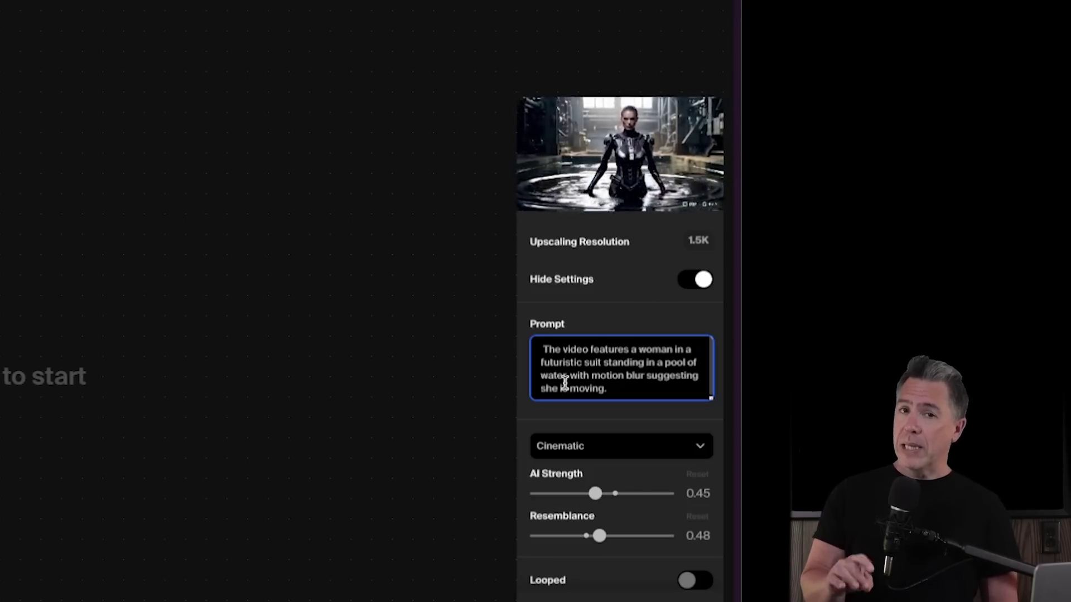
pyautogui.click(647, 450)
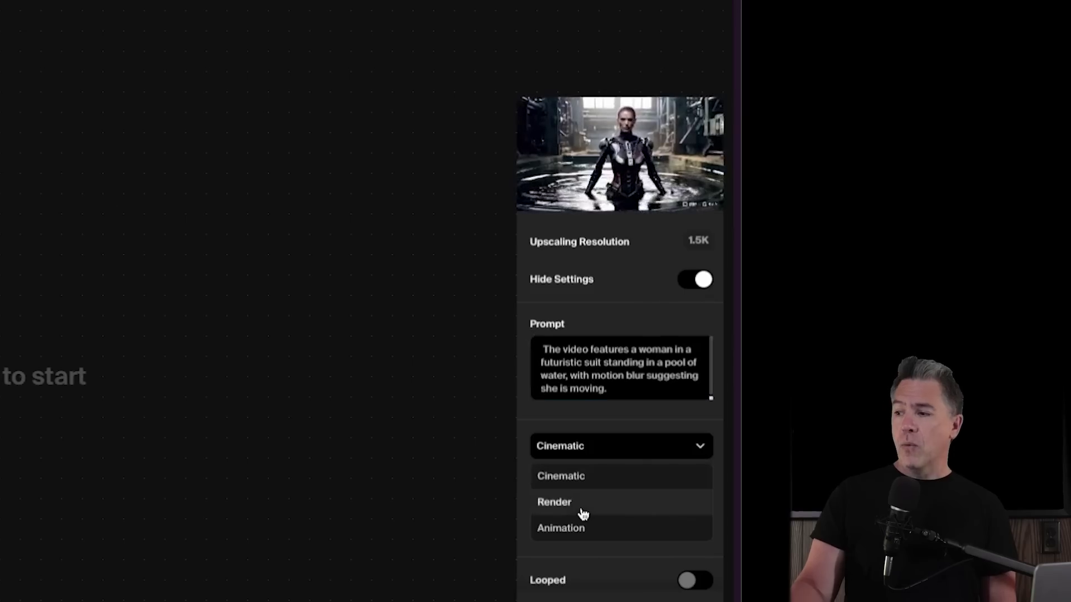
pyautogui.press('Escape')
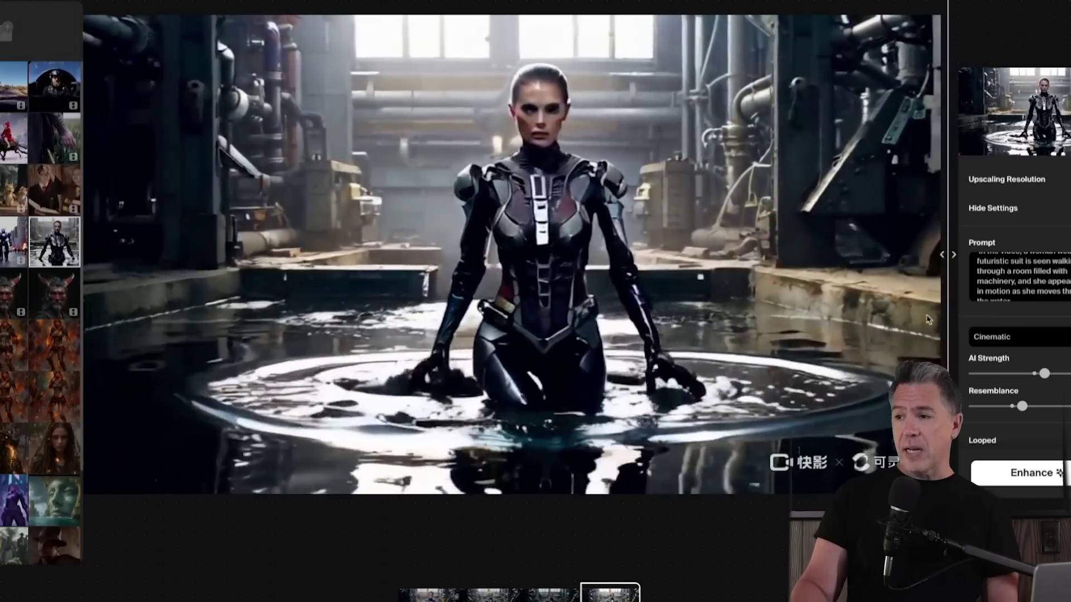
pyautogui.moveTo(927, 319); pyautogui.dragTo(633, 141)
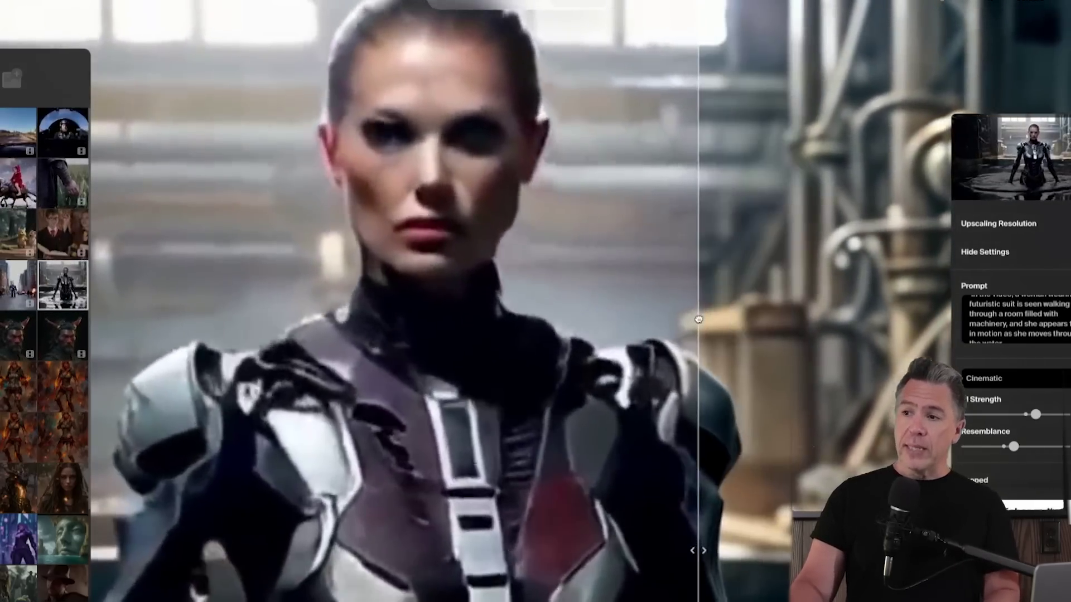
# Sweep the before/after divider back and forth across the woman-in-water factory clip
pyautogui.moveTo(698, 319); pyautogui.dragTo(747, 319)
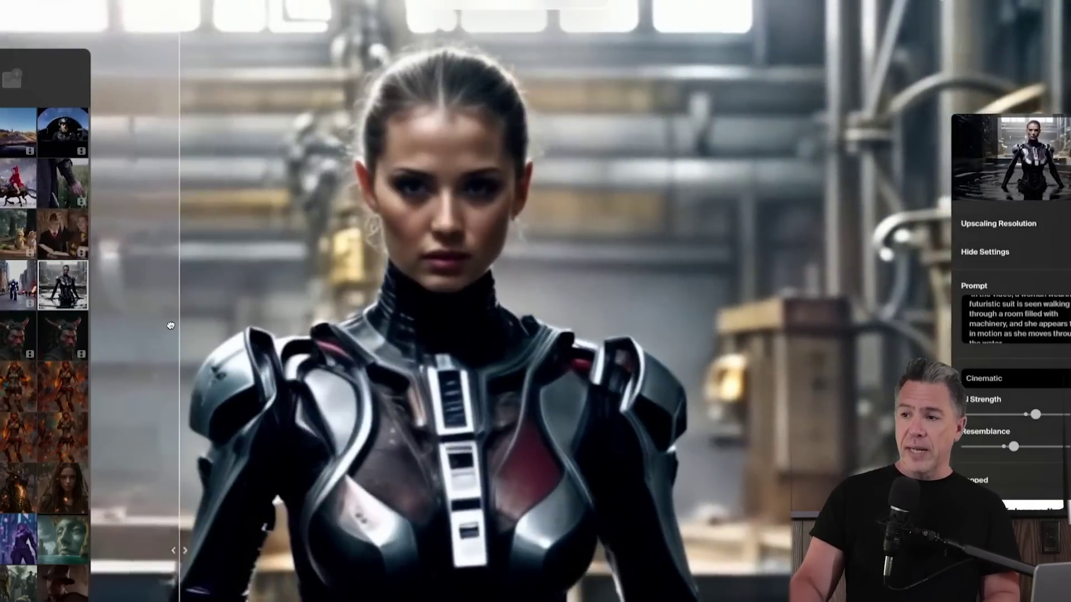
pyautogui.moveTo(171, 325); pyautogui.dragTo(167, 326)
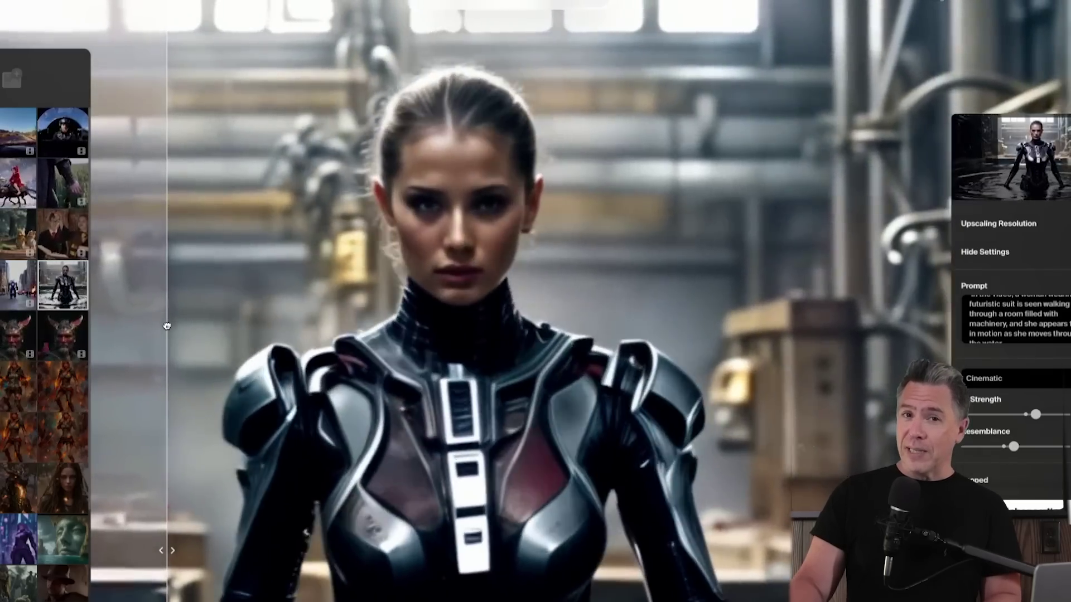
pyautogui.moveTo(166, 326); pyautogui.dragTo(957, 175)
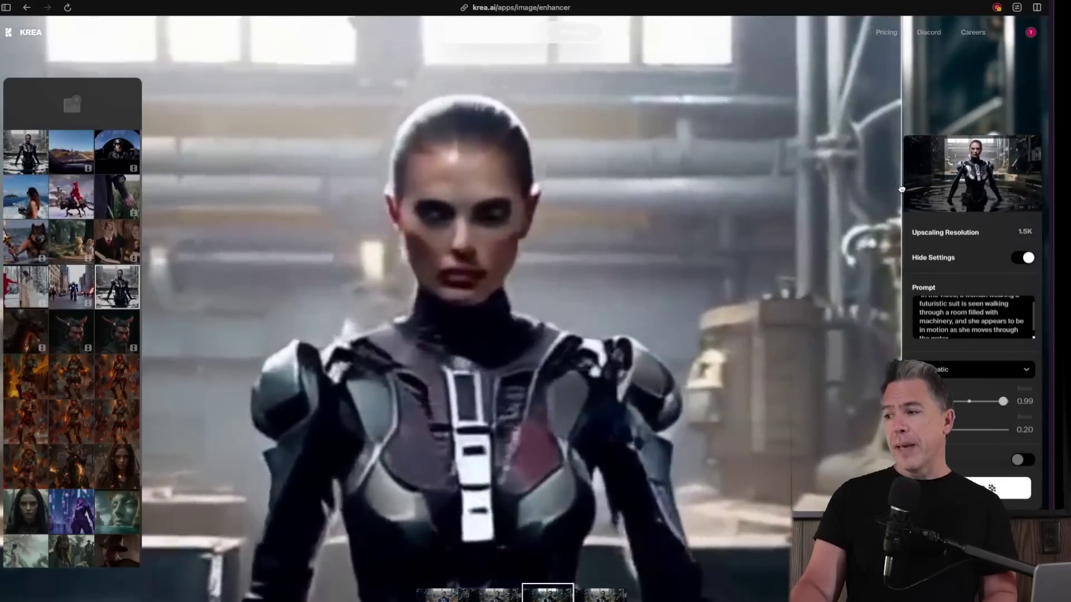
pyautogui.moveTo(901, 189); pyautogui.dragTo(154, 243)
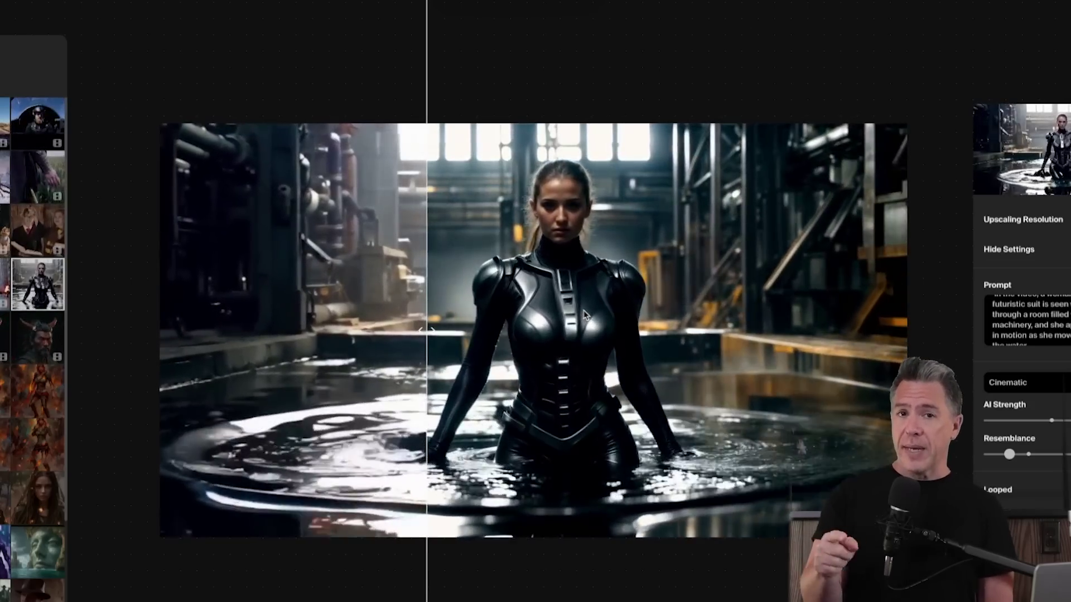
pyautogui.moveTo(893, 356); pyautogui.dragTo(109, 415)
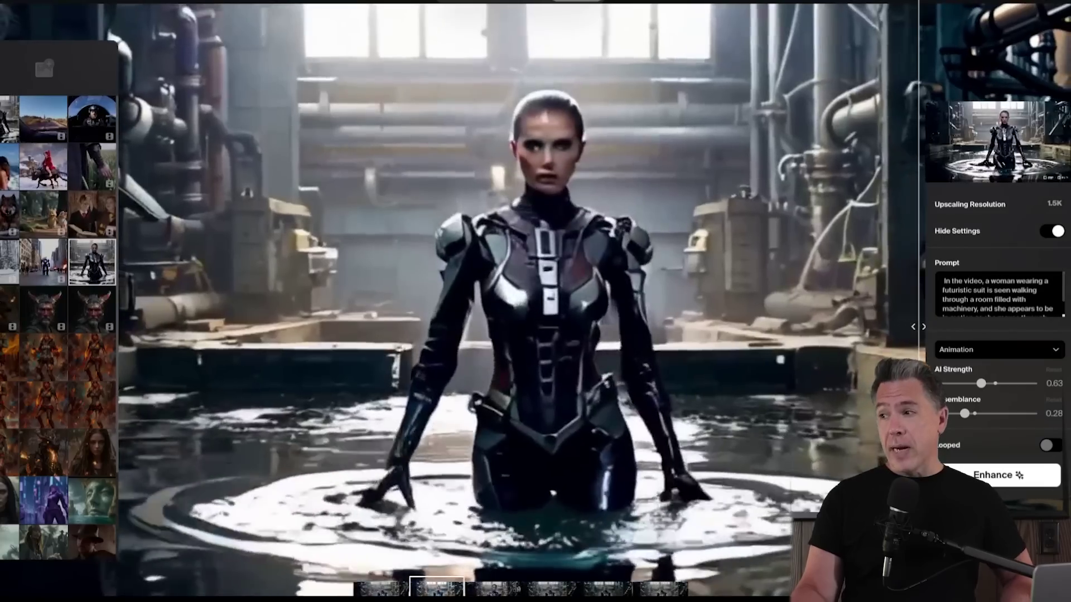
pyautogui.moveTo(918, 390); pyautogui.dragTo(202, 434)
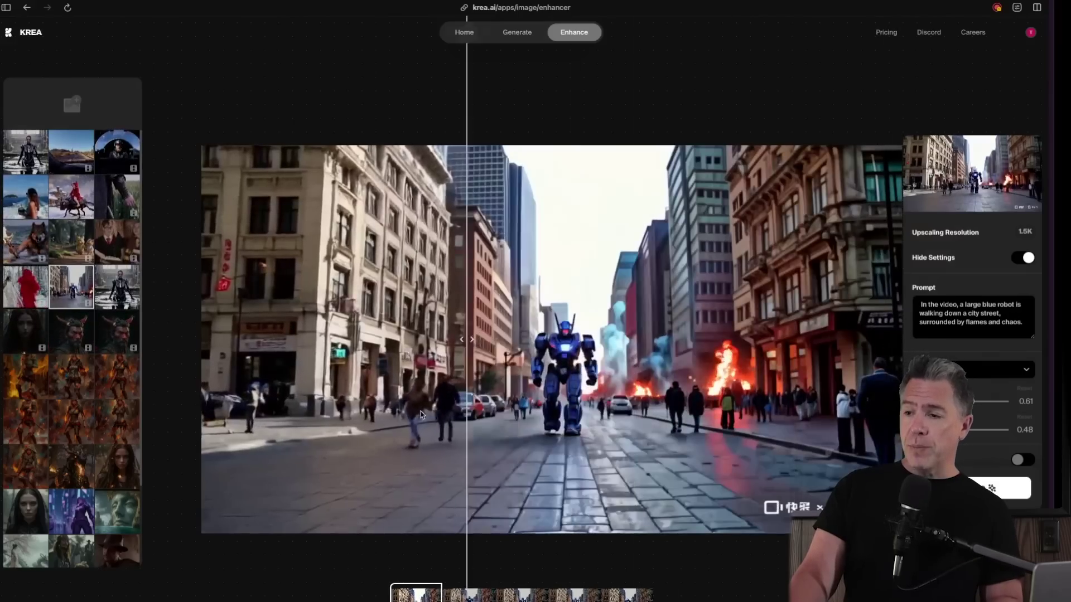
# Show the Animation-style robot street upscale across most of the frame and zoom into the robot
pyautogui.moveTo(421, 414); pyautogui.dragTo(178, 432)
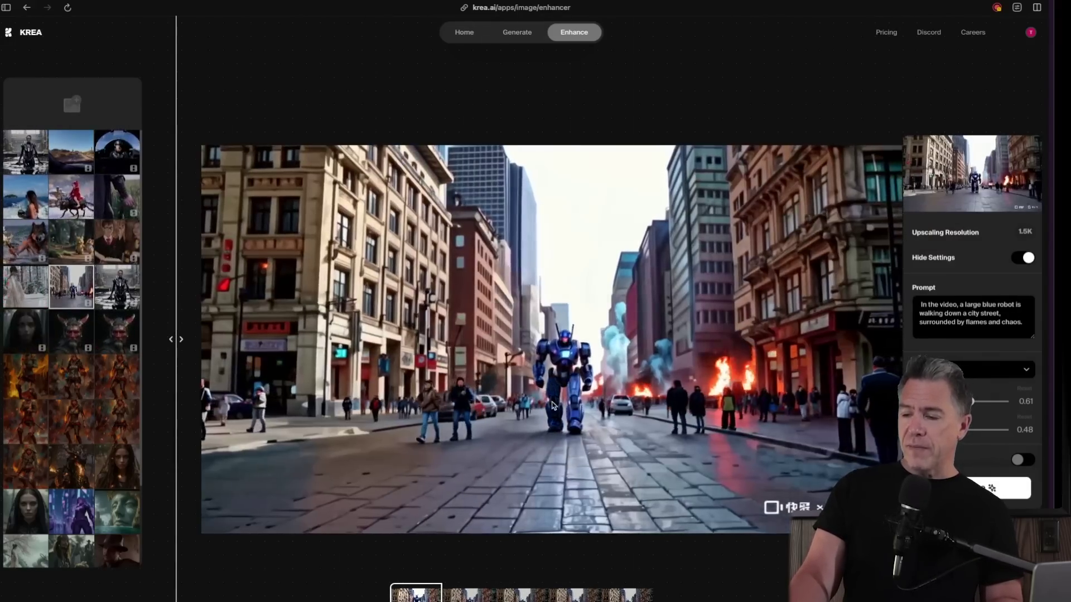
pyautogui.scroll(3, 553, 406)
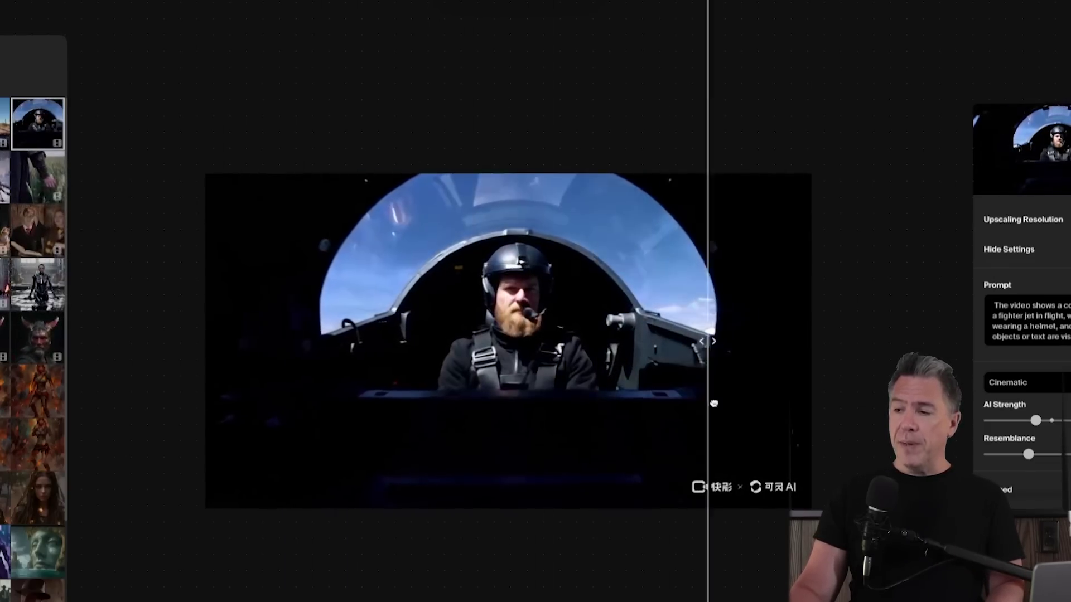
# Zoom in and out on the fighter-jet cockpit clip, then reveal more of its upscaled footage
pyautogui.scroll(10, 714, 403)
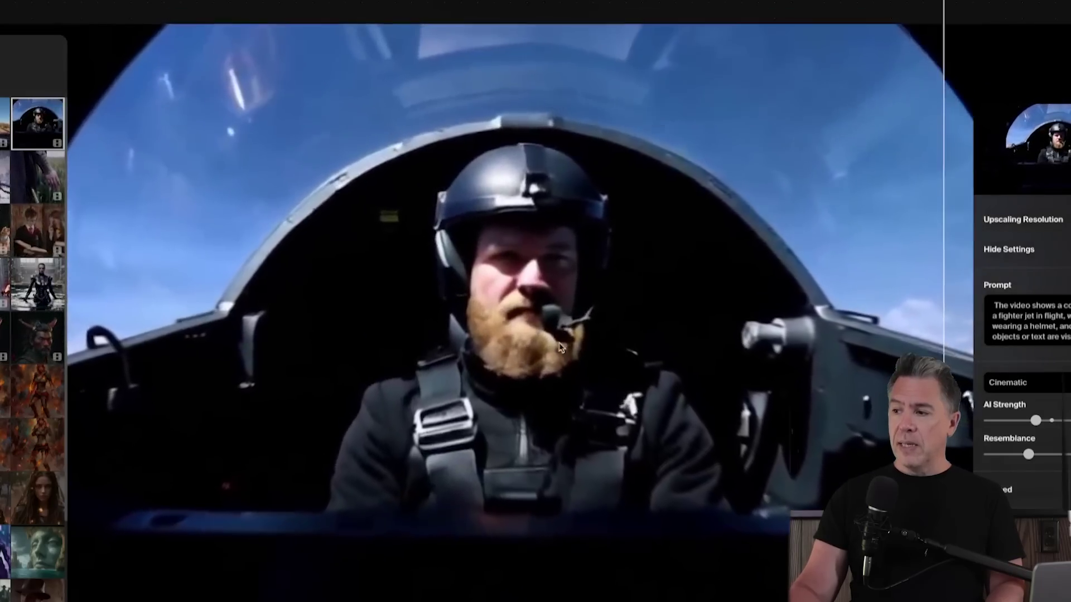
pyautogui.scroll(-3, 559, 347)
pyautogui.moveTo(421, 400); pyautogui.dragTo(287, 413)
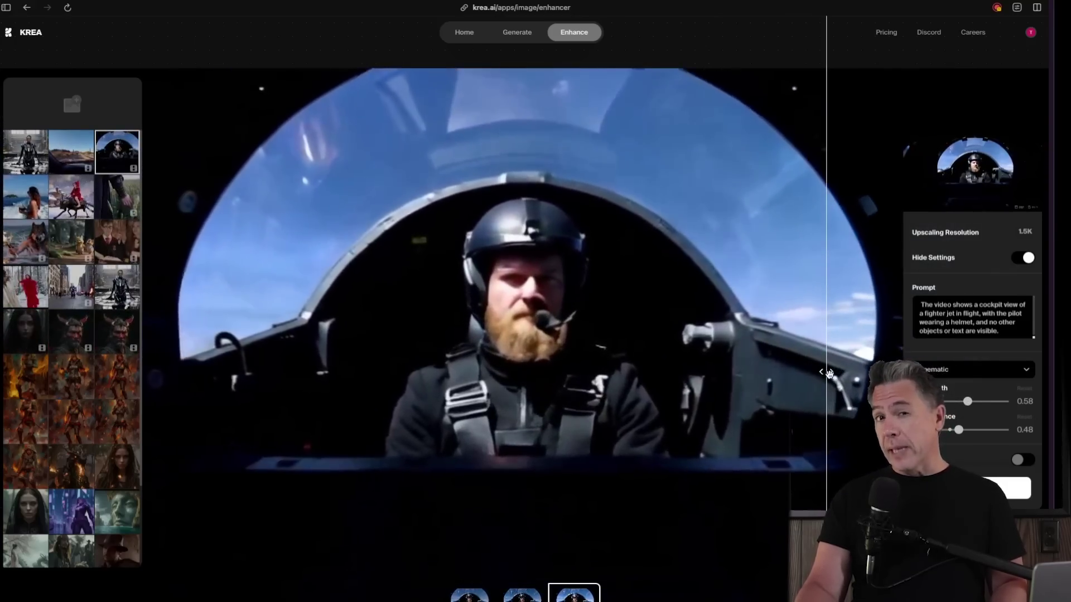
pyautogui.moveTo(781, 385); pyautogui.dragTo(251, 424)
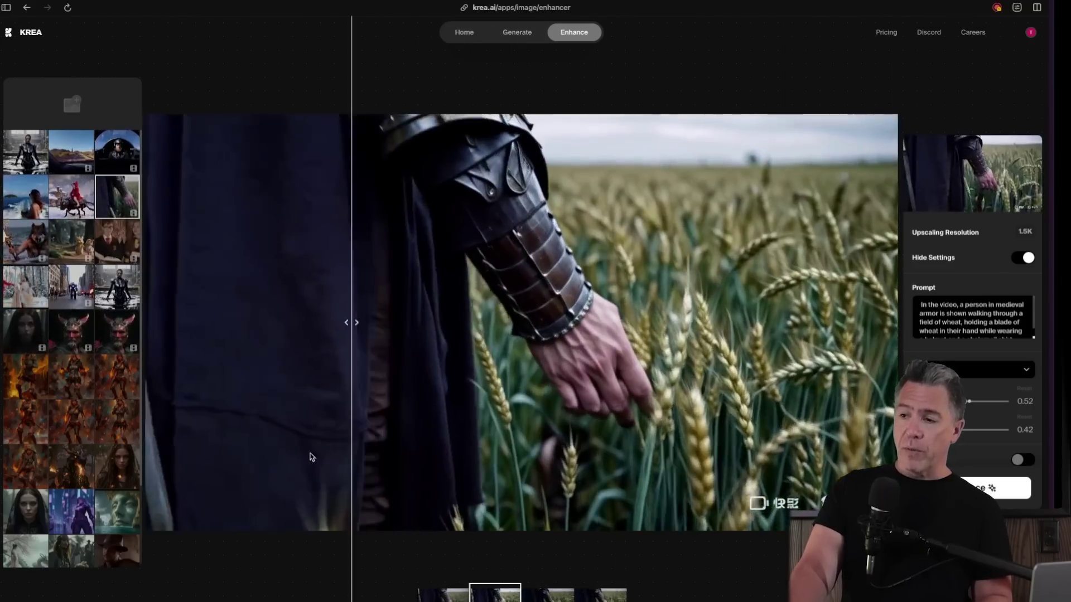
# Slide between the original and both upscaled versions of the wheat-field clip
pyautogui.moveTo(311, 457); pyautogui.dragTo(171, 470)
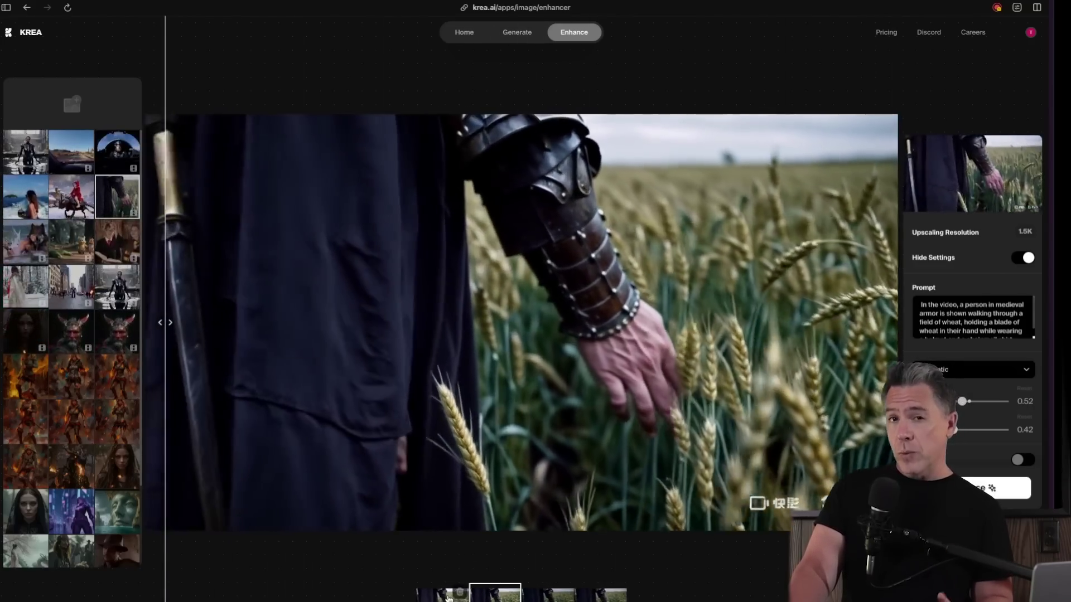
pyautogui.click(443, 595)
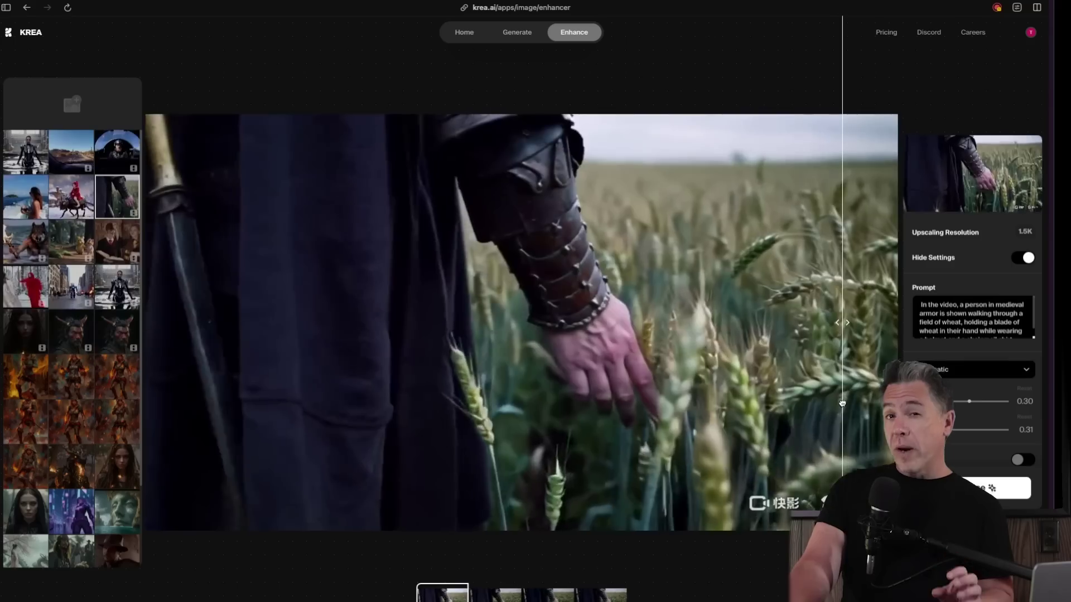
pyautogui.moveTo(895, 403); pyautogui.dragTo(831, 403)
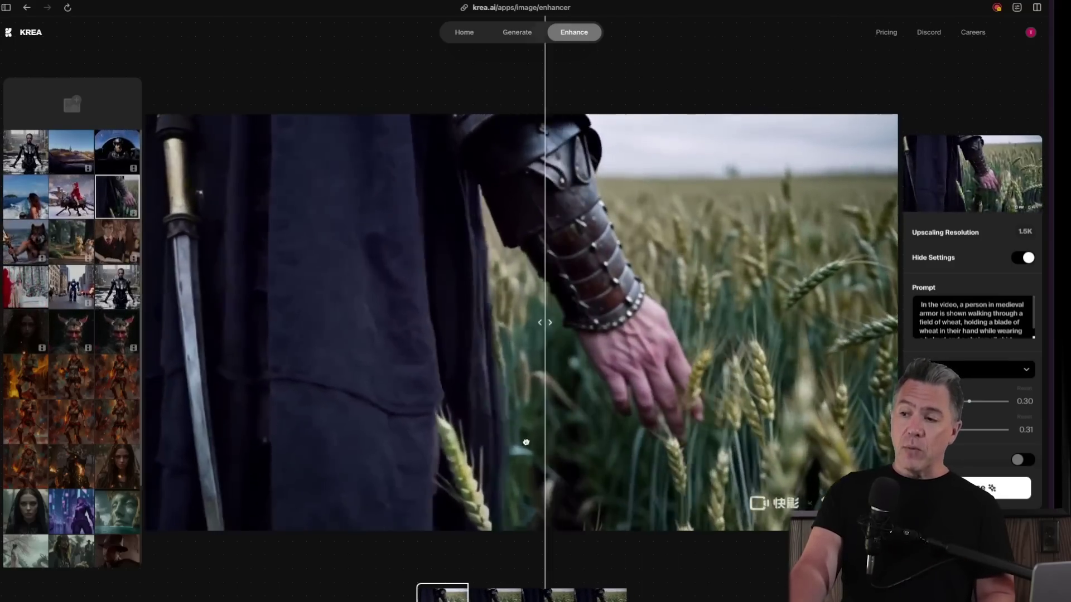
pyautogui.moveTo(271, 468); pyautogui.dragTo(192, 475)
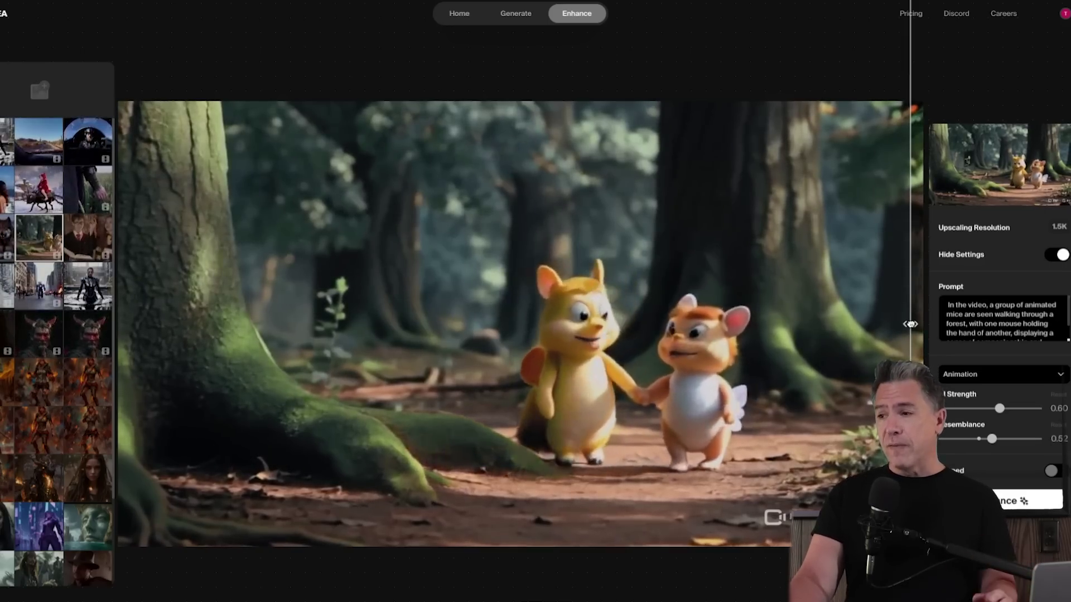
# Sweep the before/after slider across the mice clip, zooming in on a mouse to compare detail
pyautogui.moveTo(904, 324); pyautogui.dragTo(88, 370)
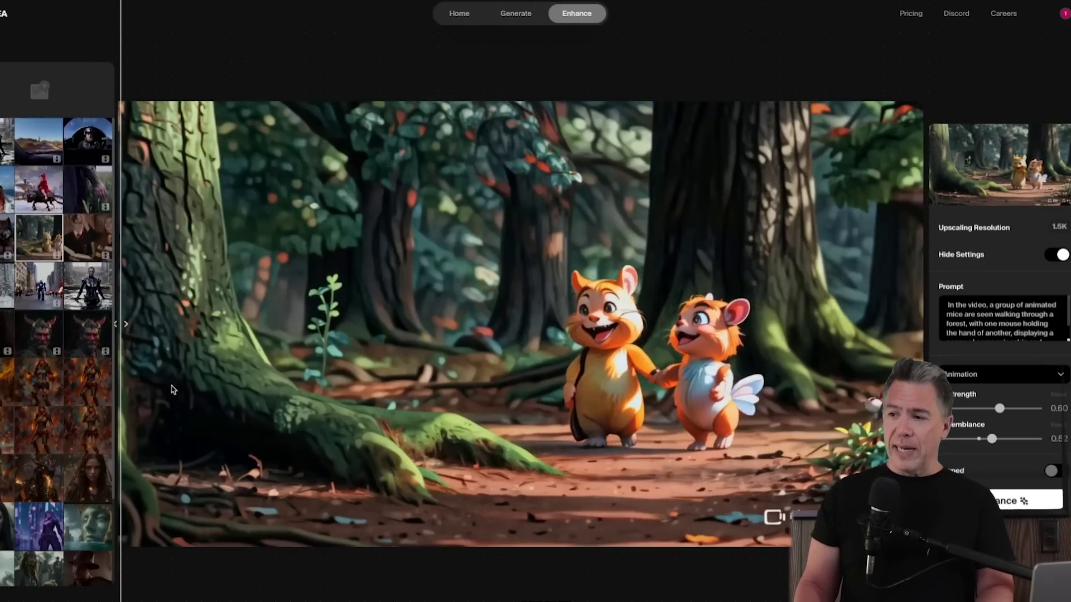
pyautogui.moveTo(120, 324); pyautogui.dragTo(173, 406)
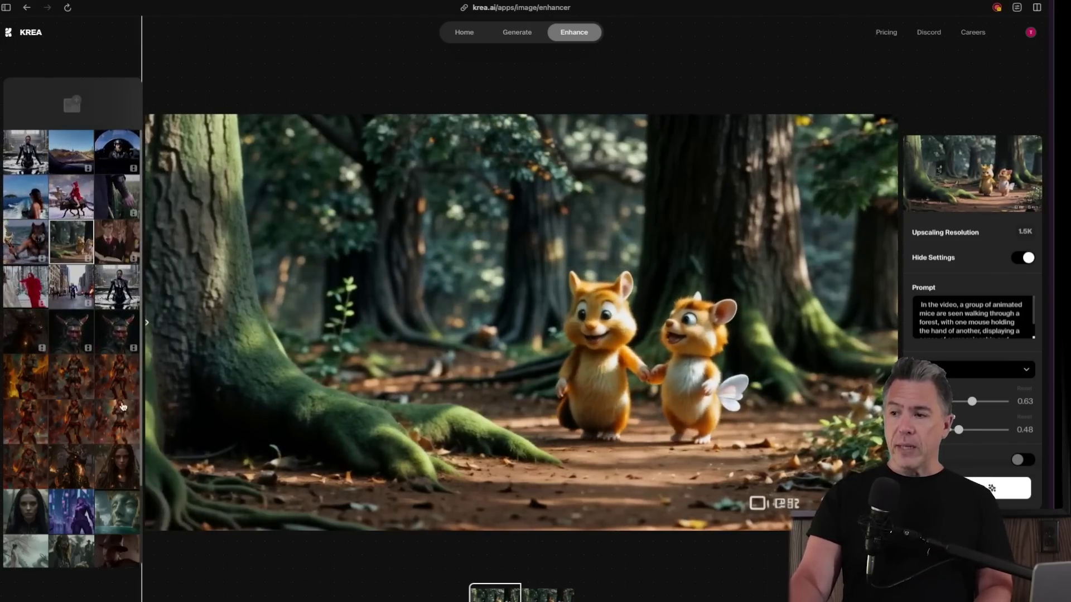
pyautogui.scroll(5, 595, 383)
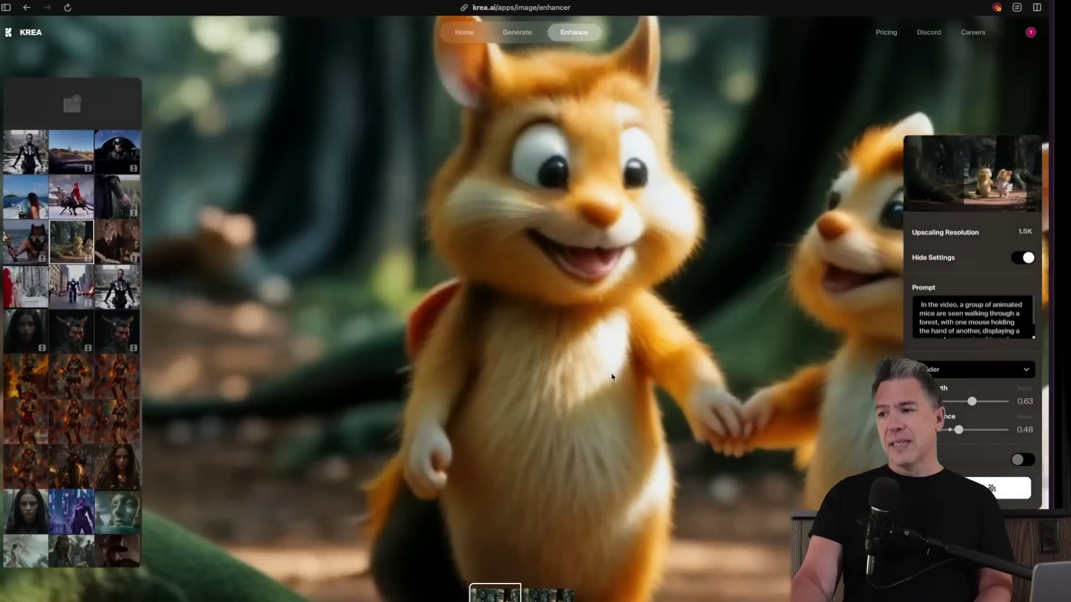
pyautogui.scroll(-5, 610, 375)
pyautogui.click(850, 349)
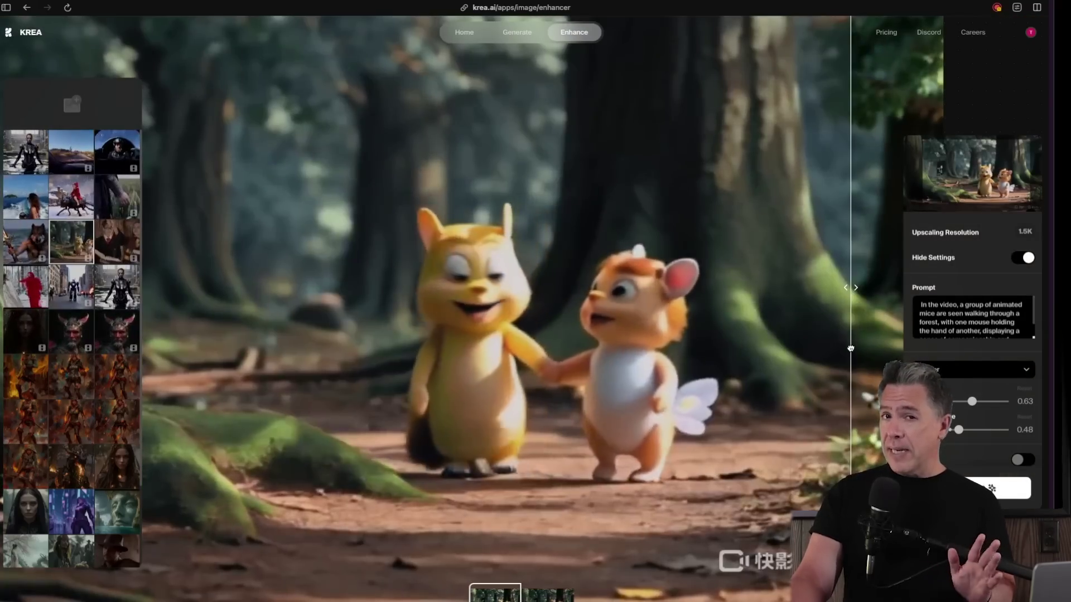
pyautogui.moveTo(850, 348); pyautogui.dragTo(328, 379)
pyautogui.moveTo(418, 383); pyautogui.dragTo(232, 383)
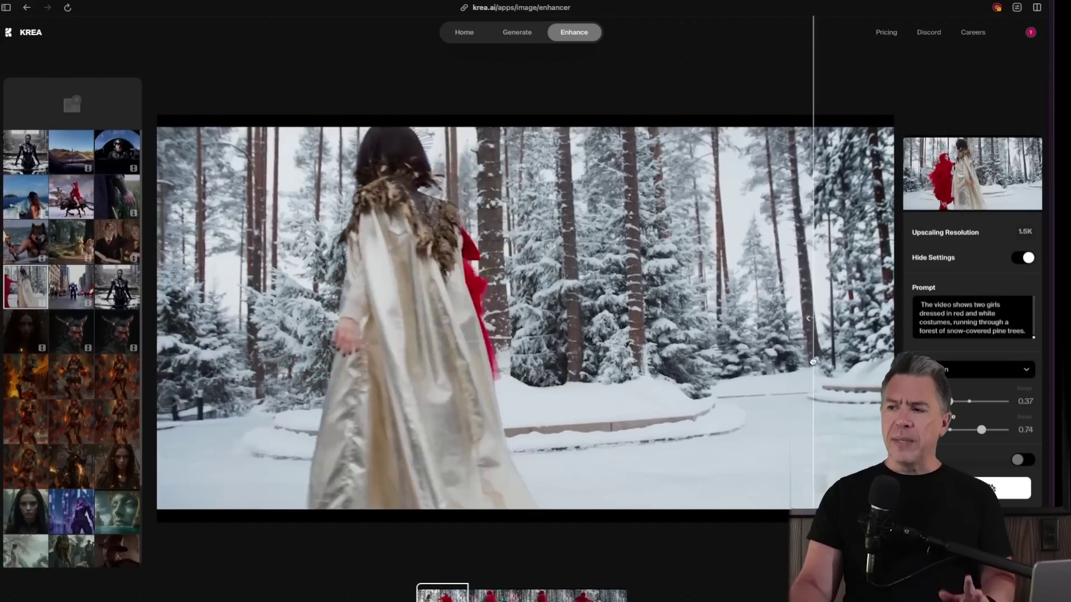
# Drag the comparison slider left so the upscaled snowy-forest girls footage fills most of the frame
pyautogui.moveTo(506, 352); pyautogui.dragTo(204, 409)
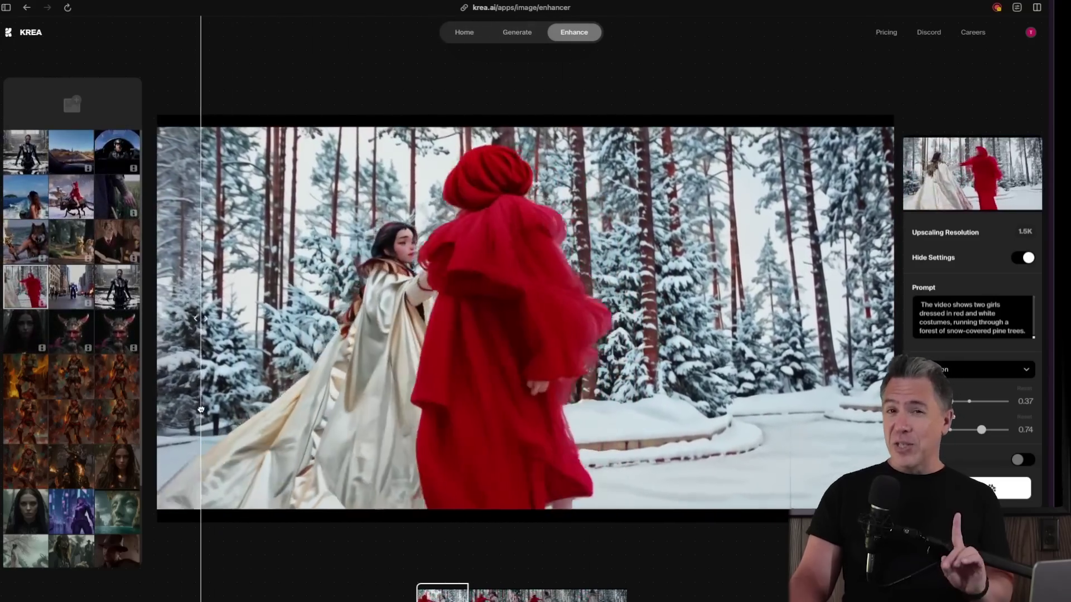